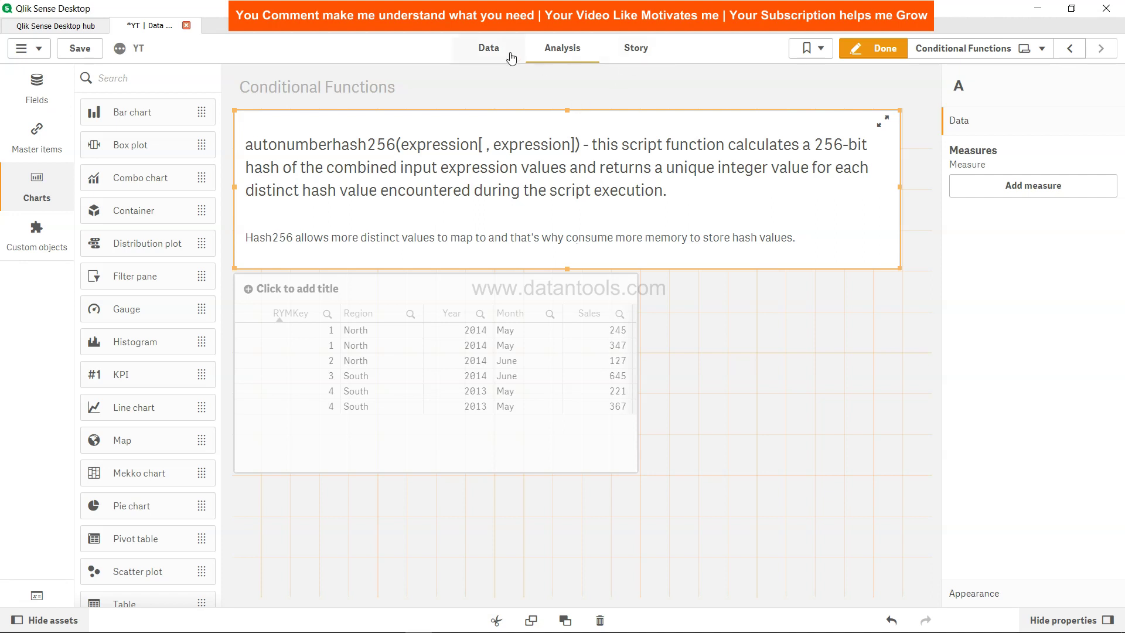
Change AutoNumberHash128 to AutoNumberHash256 for RYMKey in the Data load editor script.
{"action": "left_click", "coordinate": [489, 48]}
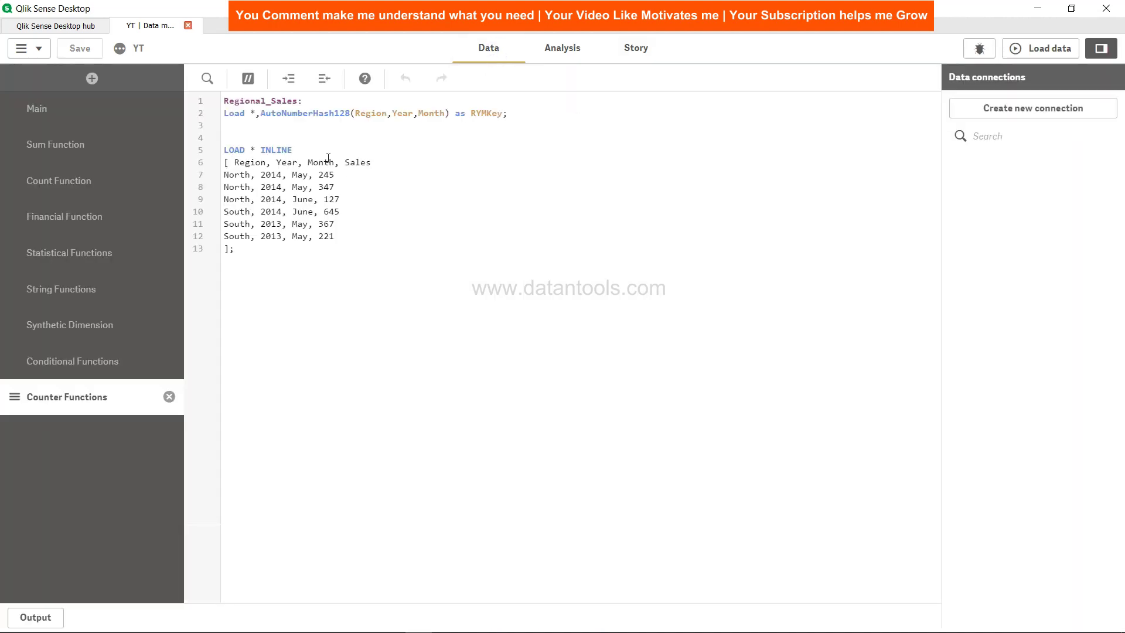
{"action": "left_click", "coordinate": [351, 113]}
{"action": "key", "text": "BackSpace"}
{"action": "key", "text": "BackSpace"}
{"action": "key", "text": "BackSpace"}
{"action": "type", "text": "256"}
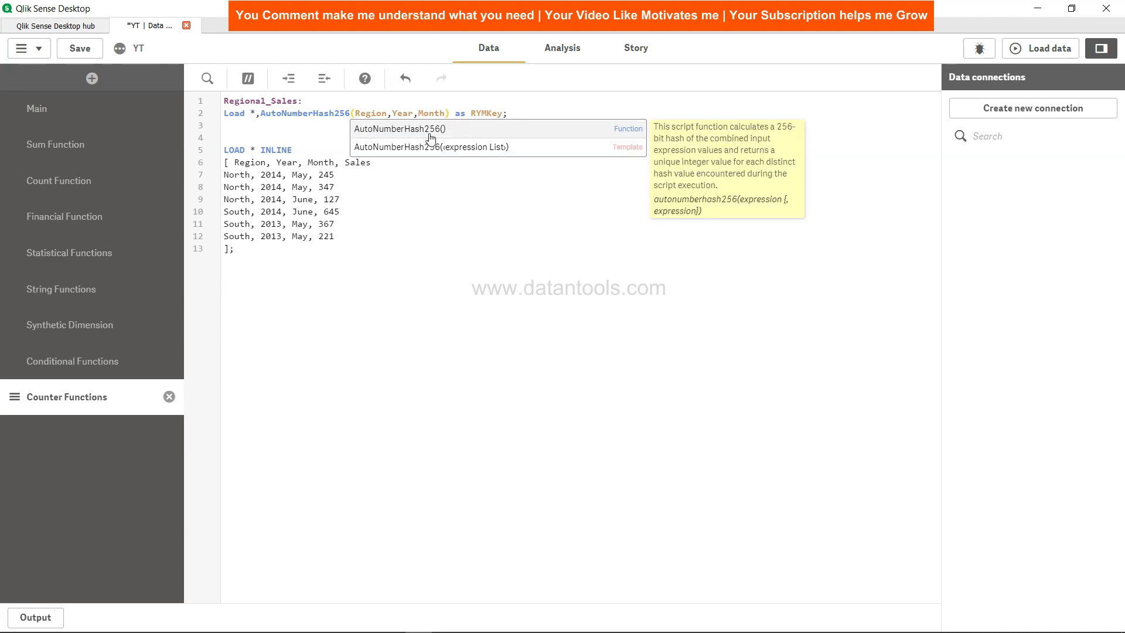
Save the script, reload the data, and close the completed load report.
{"action": "left_click", "coordinate": [80, 47]}
{"action": "left_click", "coordinate": [1050, 48]}
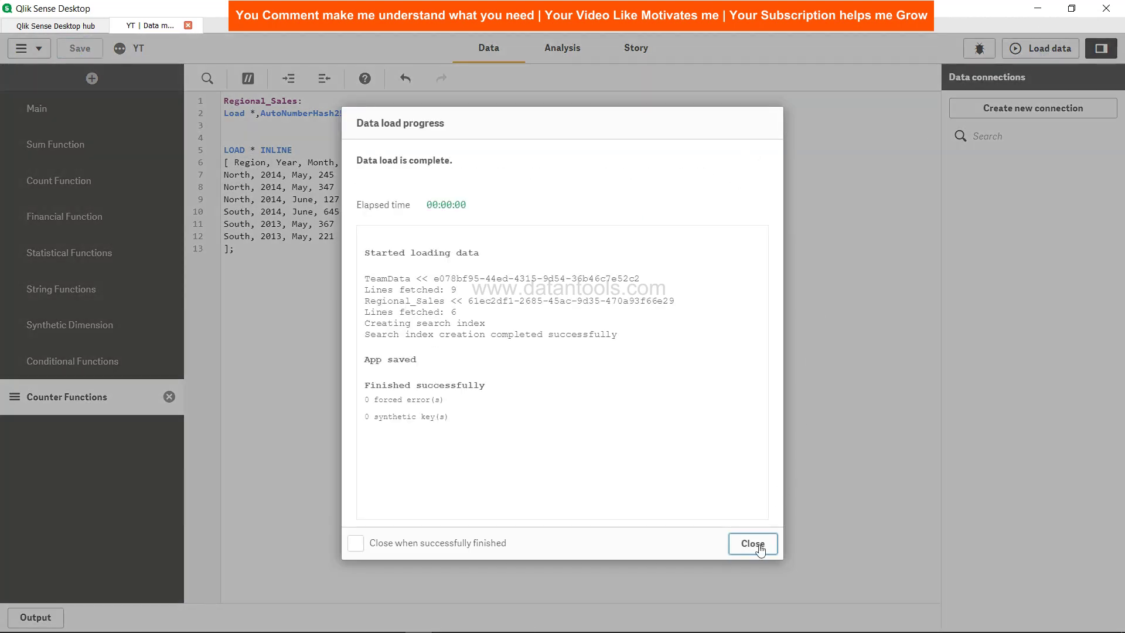
{"action": "left_click", "coordinate": [753, 543]}
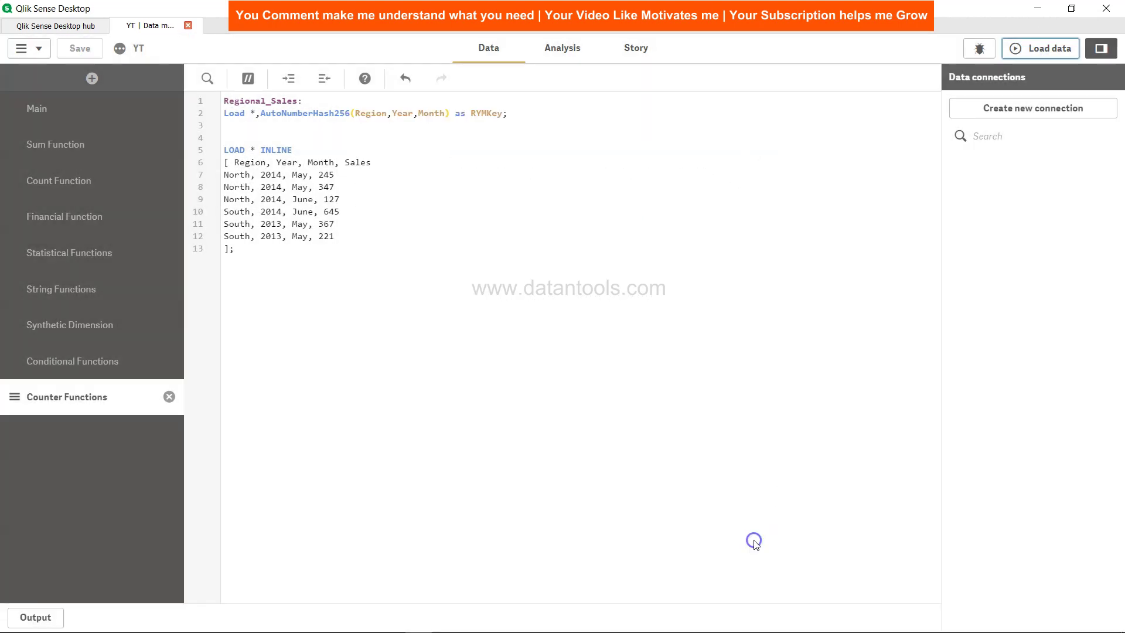
View the Conditional Functions sheet showing the RYMKey table with values 1 through 4.
{"action": "left_click", "coordinate": [562, 47]}
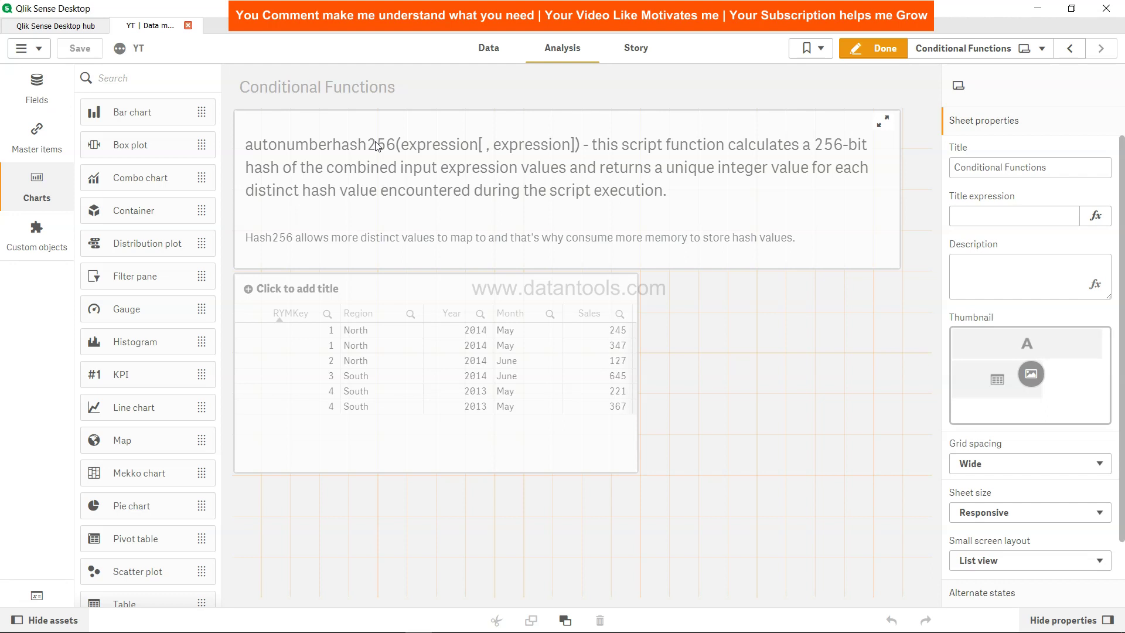
{"action": "mouse_move", "coordinate": [515, 426]}
{"action": "left_click", "coordinate": [490, 48]}
{"action": "left_click", "coordinate": [561, 48]}
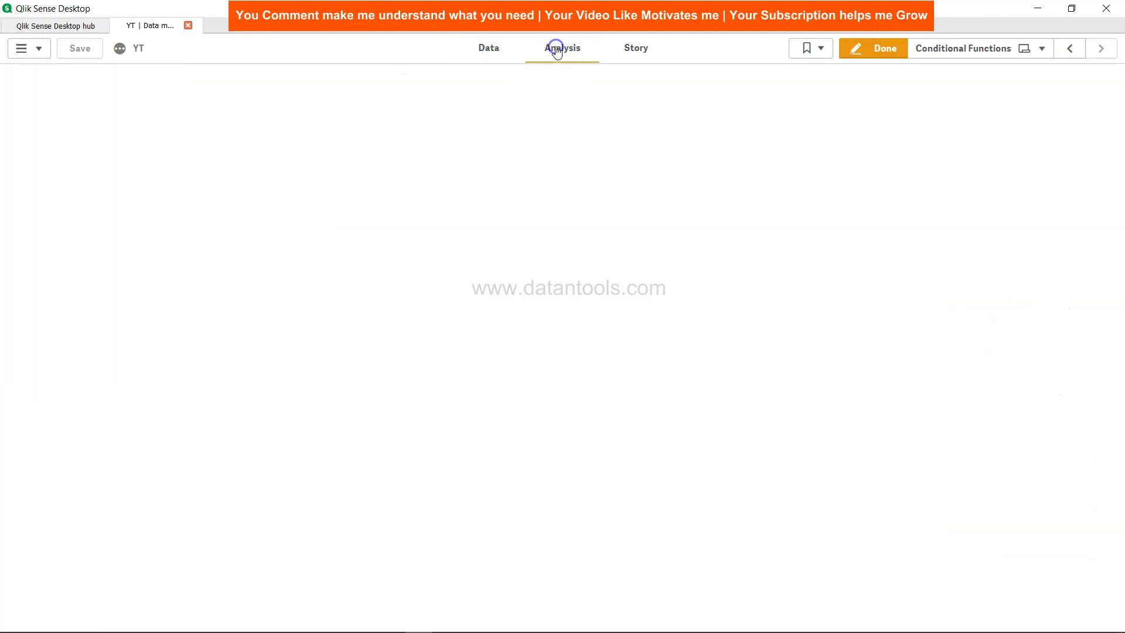